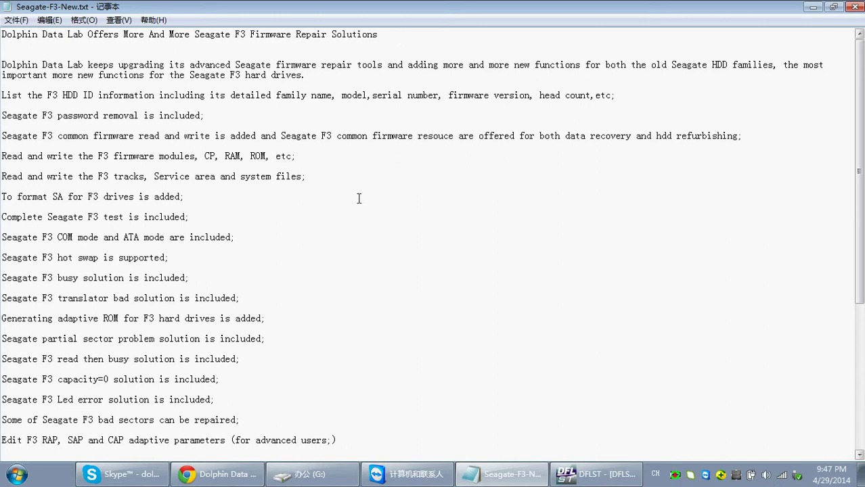
# Step: Read through the Seagate F3 firmware repair feature list in the text file, from password removal to adding bad sectors to the defect list
pyautogui.click(170, 116)
pyautogui.scroll(-1, 24, 120)
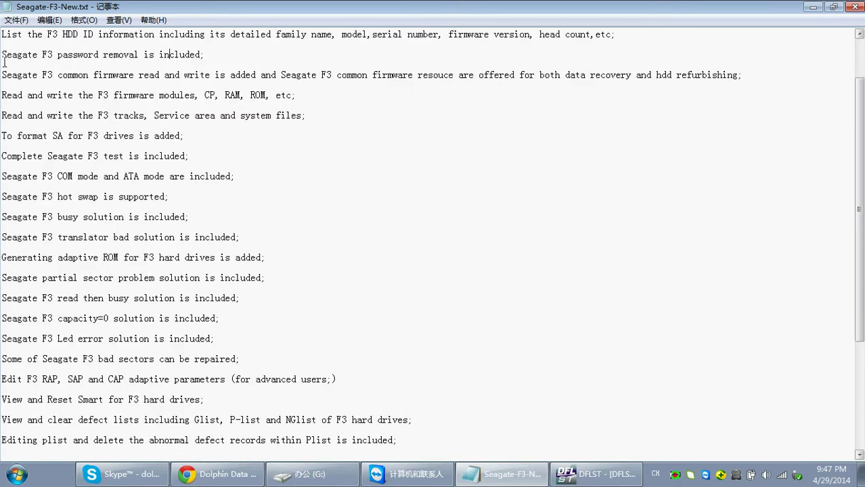
pyautogui.moveTo(3, 54); pyautogui.dragTo(305, 337)
pyautogui.click(371, 280)
pyautogui.scroll(-6, 370, 280)
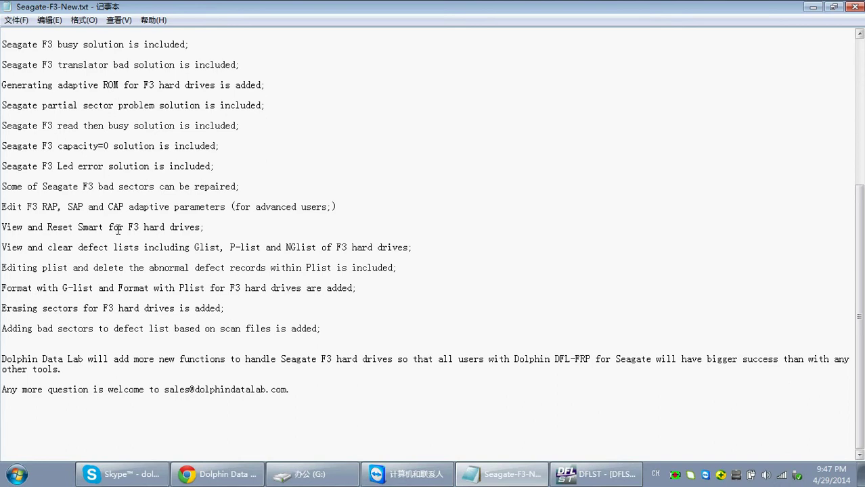
pyautogui.scroll(4, 172, 301)
pyautogui.scroll(-4, 404, 289)
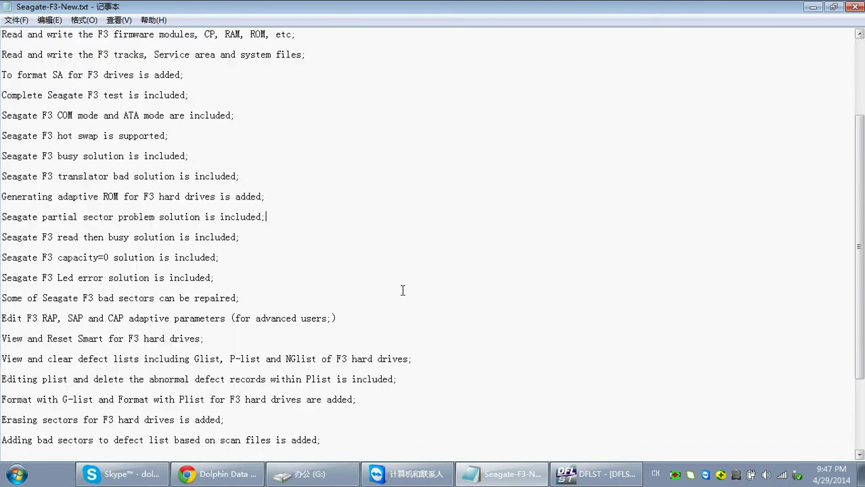
pyautogui.scroll(4, 402, 290)
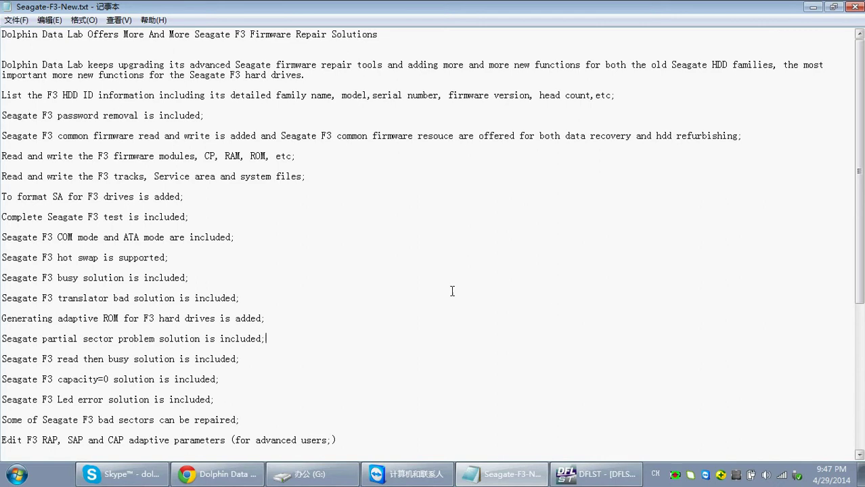
pyautogui.scroll(-3, 236, 175)
pyautogui.click(268, 274)
pyautogui.scroll(-3, 268, 274)
pyautogui.scroll(6, 283, 305)
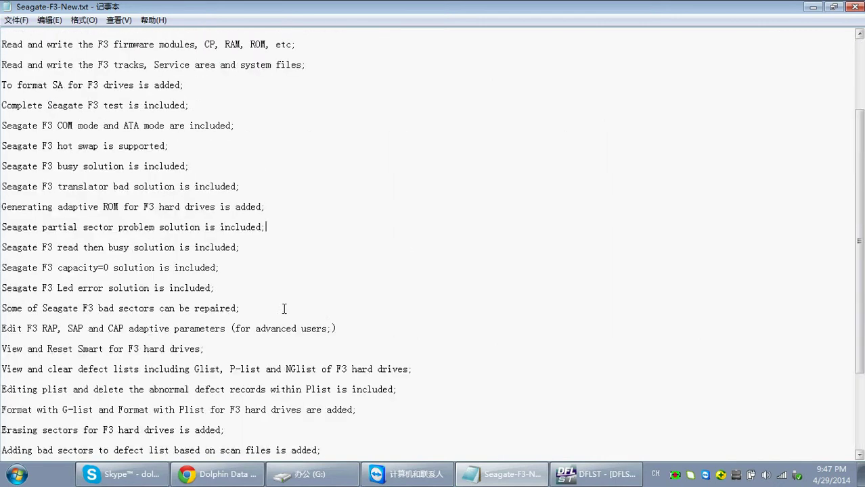
# Step: Switch to DFLST and examine the log's drive details, firmware package info, module list, CP Flash and CP RAM entries
pyautogui.click(595, 474)
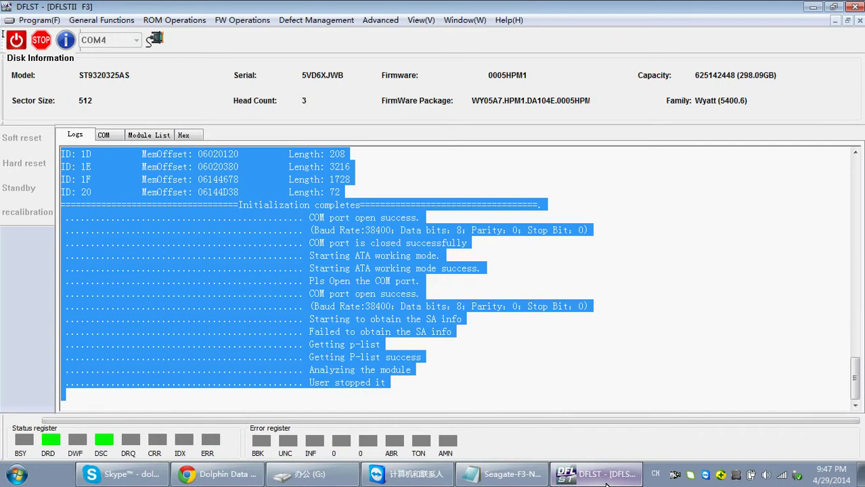
pyautogui.click(539, 190)
pyautogui.scroll(20, 433, 230)
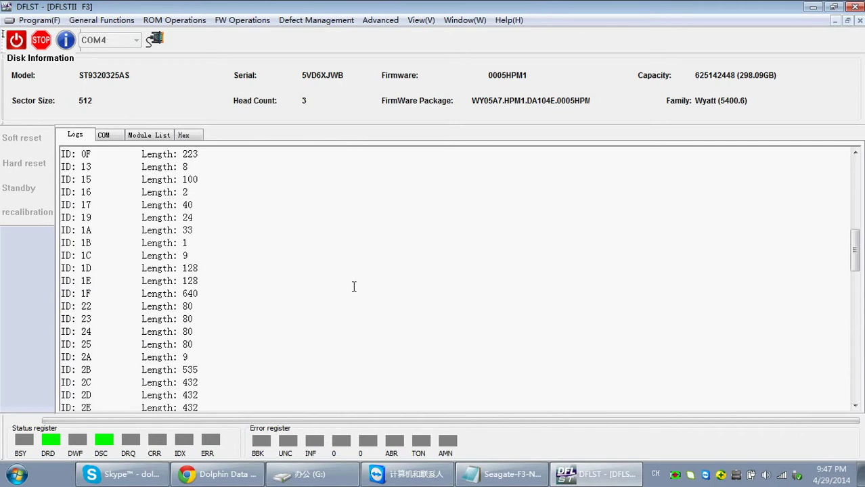
pyautogui.scroll(4, 354, 287)
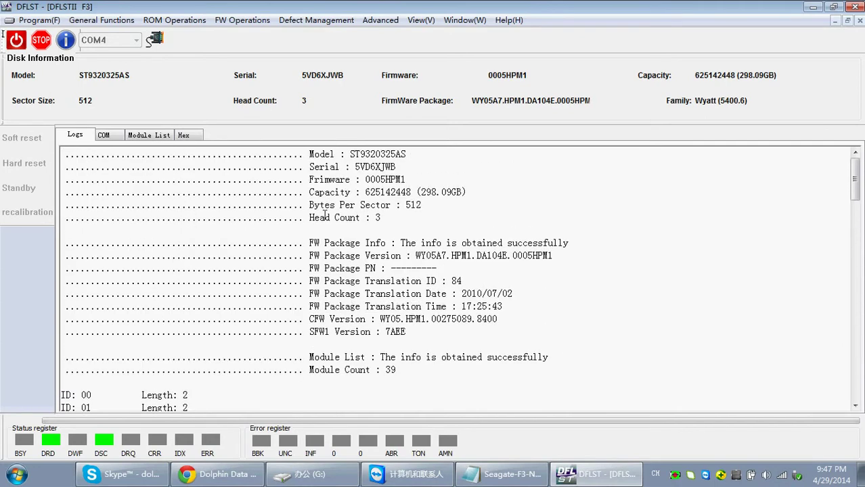
pyautogui.click(309, 156)
pyautogui.click(380, 269)
pyautogui.scroll(-9, 369, 357)
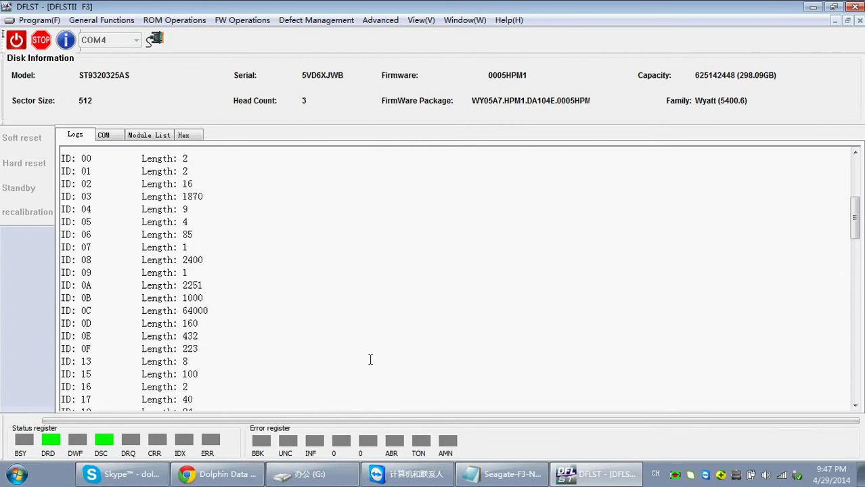
pyautogui.scroll(-6, 369, 357)
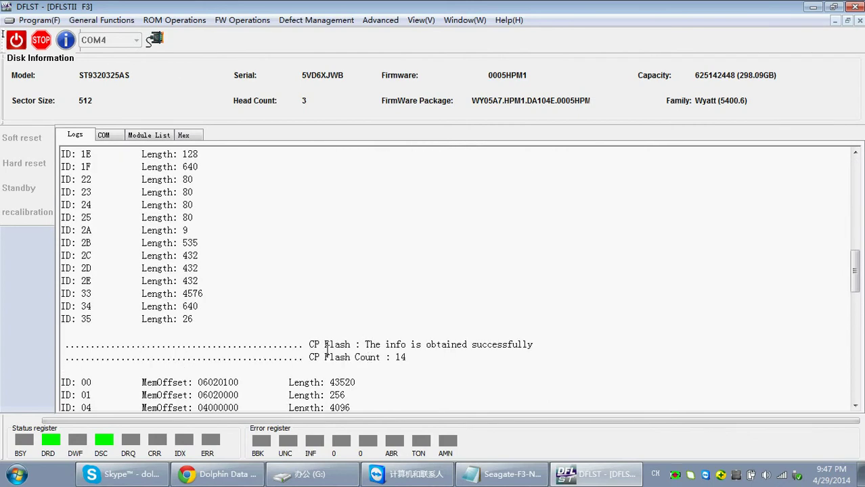
pyautogui.moveTo(295, 345); pyautogui.dragTo(426, 365)
pyautogui.click(430, 366)
pyautogui.scroll(-10, 426, 365)
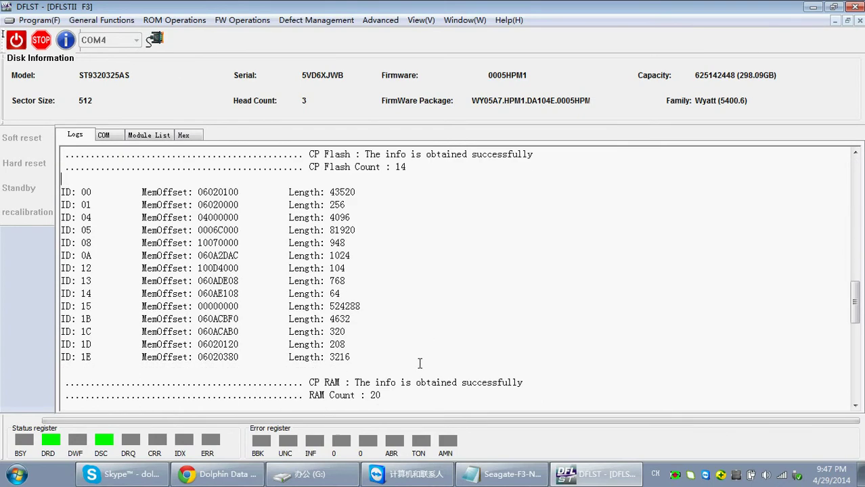
pyautogui.scroll(-7, 361, 228)
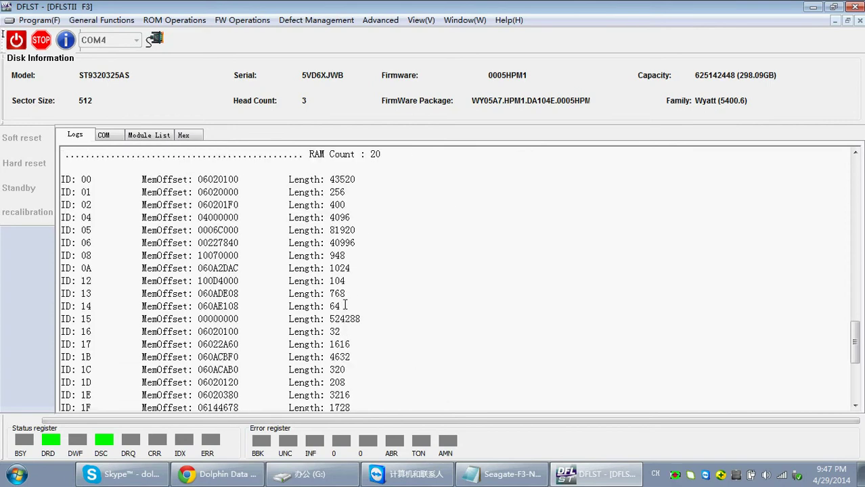
pyautogui.scroll(20, 359, 323)
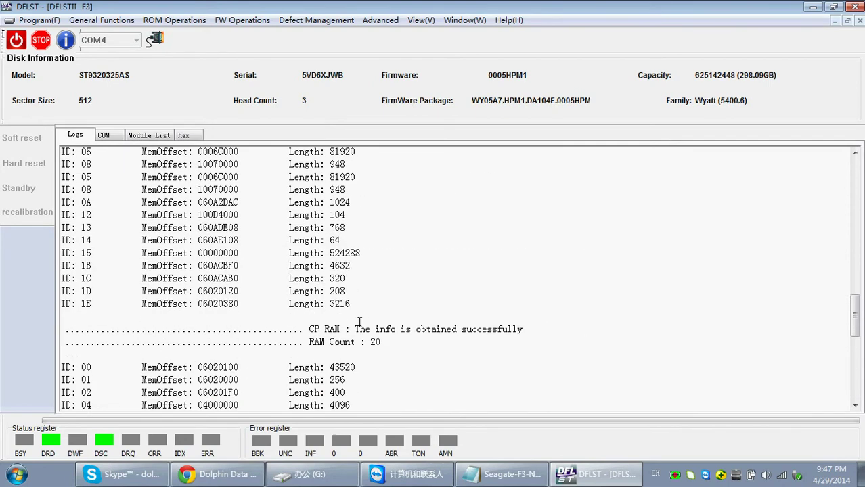
# Step: Look through the COM terminal, module list and hex views, and return to the logs
pyautogui.click(106, 135)
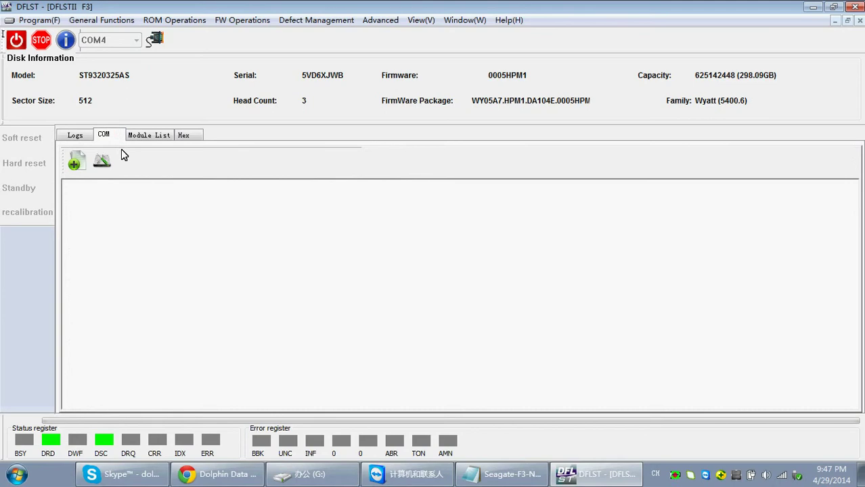
pyautogui.click(155, 39)
pyautogui.click(139, 134)
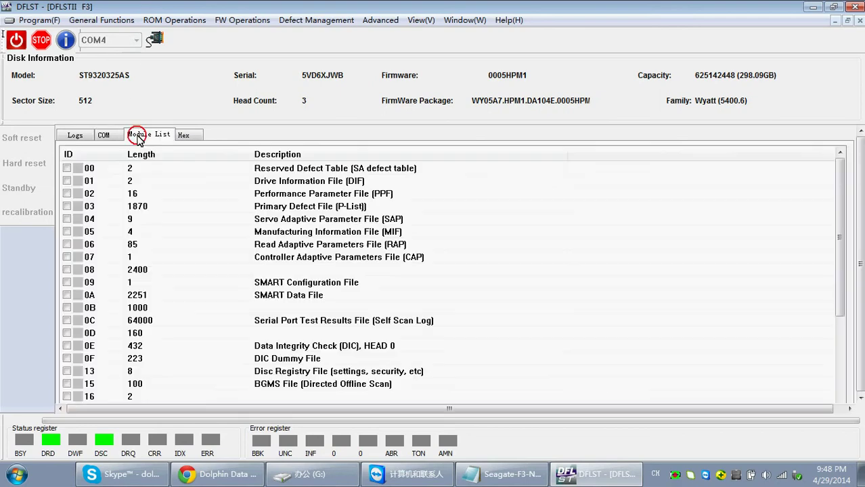
pyautogui.click(181, 138)
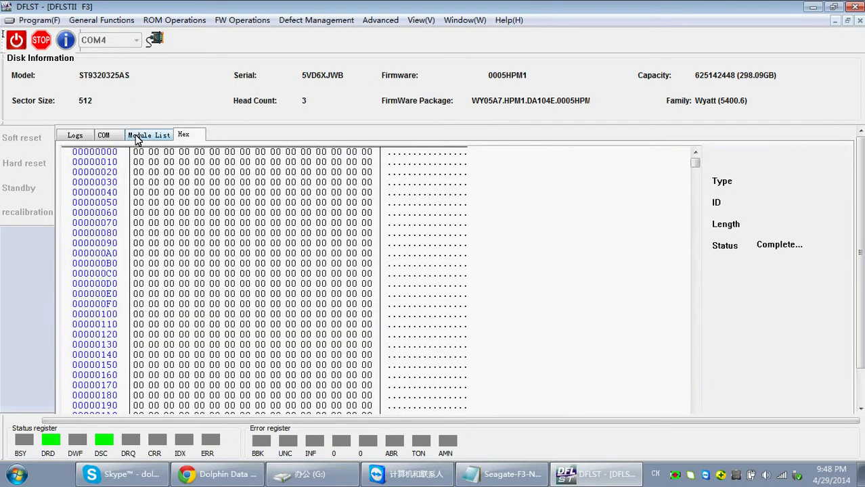
pyautogui.click(140, 138)
pyautogui.click(103, 135)
pyautogui.click(65, 138)
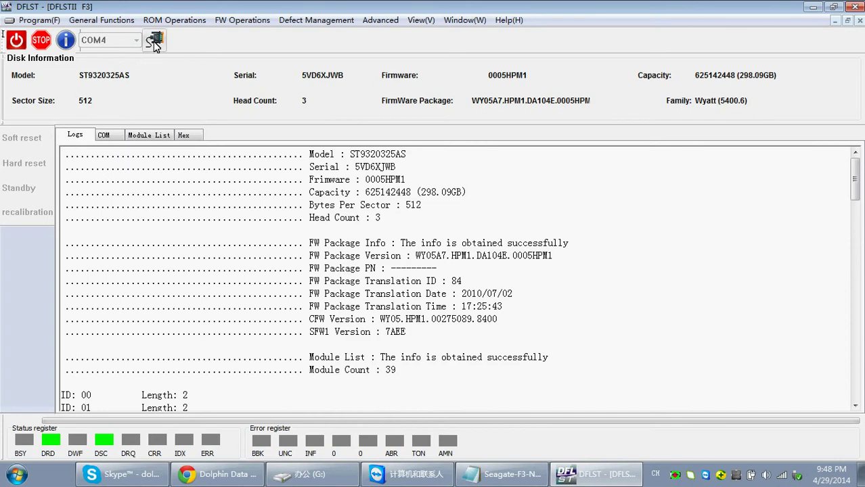
# Step: Examine the general functions, including the common COM commands, common repair fixes and security options
pyautogui.click(100, 22)
pyautogui.moveTo(119, 40)
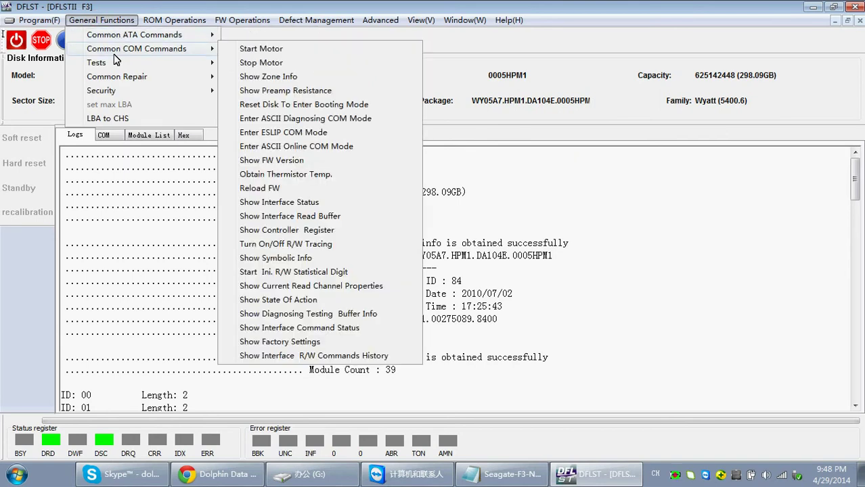
pyautogui.moveTo(114, 63)
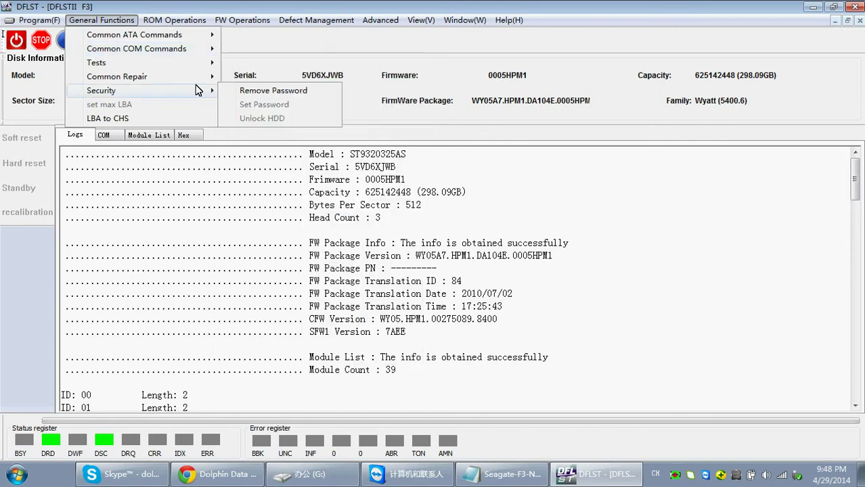
pyautogui.moveTo(169, 63)
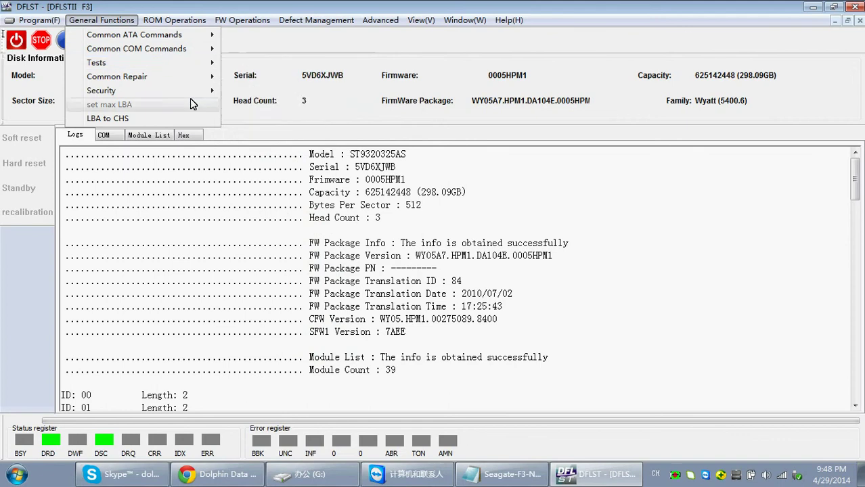
pyautogui.moveTo(182, 78)
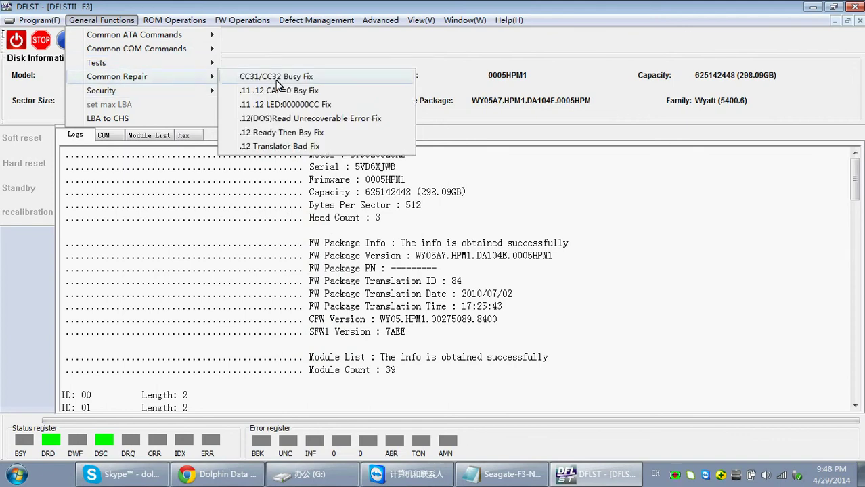
pyautogui.moveTo(151, 92)
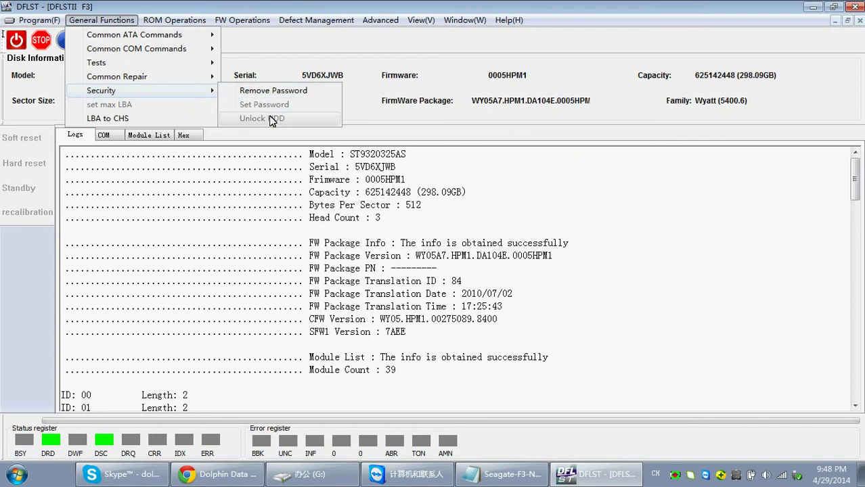
# Step: Try the LBA to CHS converter with a long LBA made of 3s, shorten it by five digits, convert again and close it
pyautogui.click(149, 120)
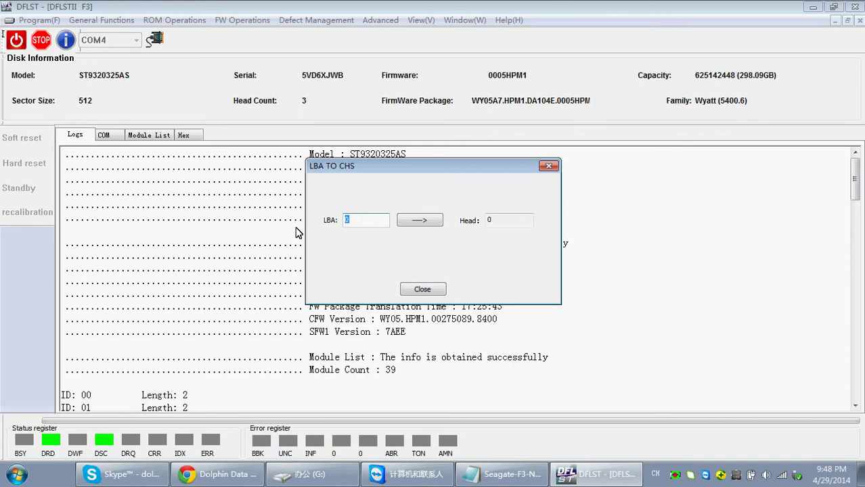
pyautogui.write('333333333333')
pyautogui.click(418, 224)
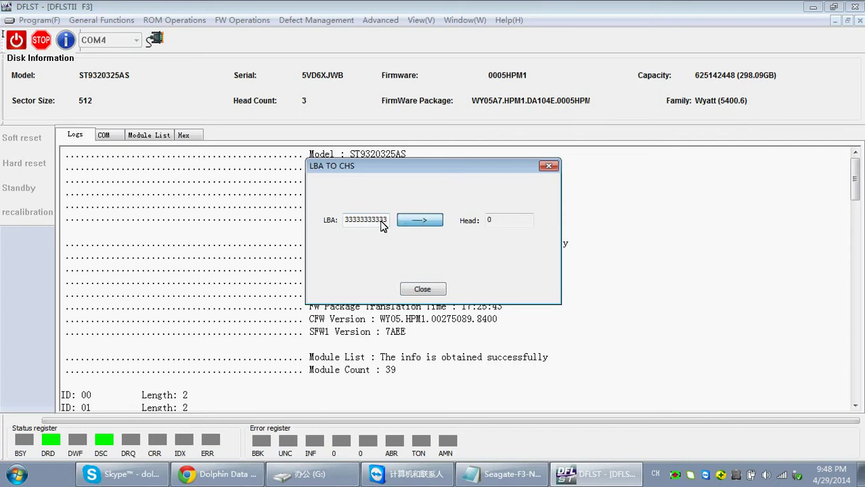
pyautogui.click(373, 223)
pyautogui.press('BackSpace')
pyautogui.press('BackSpace')
pyautogui.press('BackSpace')
pyautogui.press('BackSpace')
pyautogui.press('BackSpace')
pyautogui.click(412, 230)
pyautogui.click(424, 289)
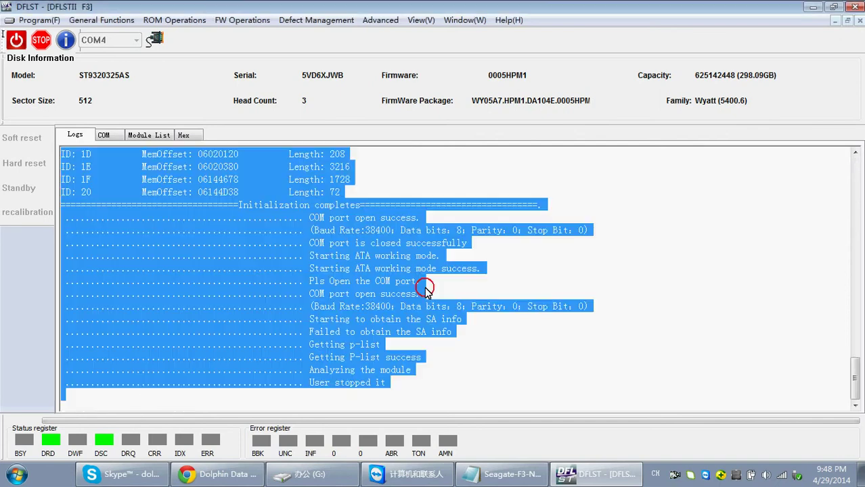
# Step: Review the ROM operations, view the ROM path fields of the ROM Adaptives dialog, and close it without changes
pyautogui.click(332, 256)
pyautogui.scroll(5, 331, 256)
pyautogui.click(174, 19)
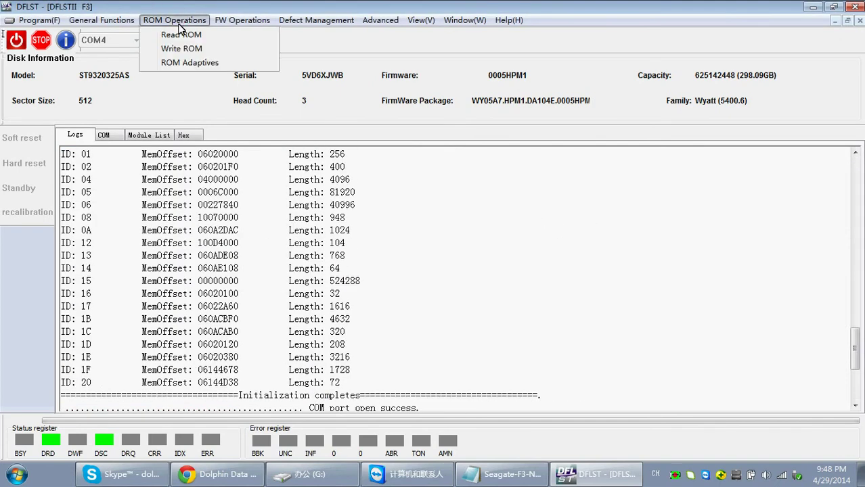
pyautogui.click(192, 60)
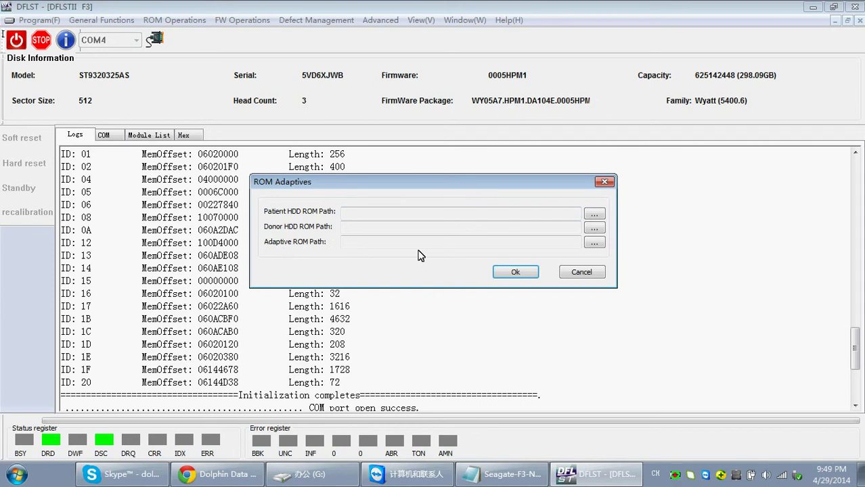
pyautogui.click(605, 182)
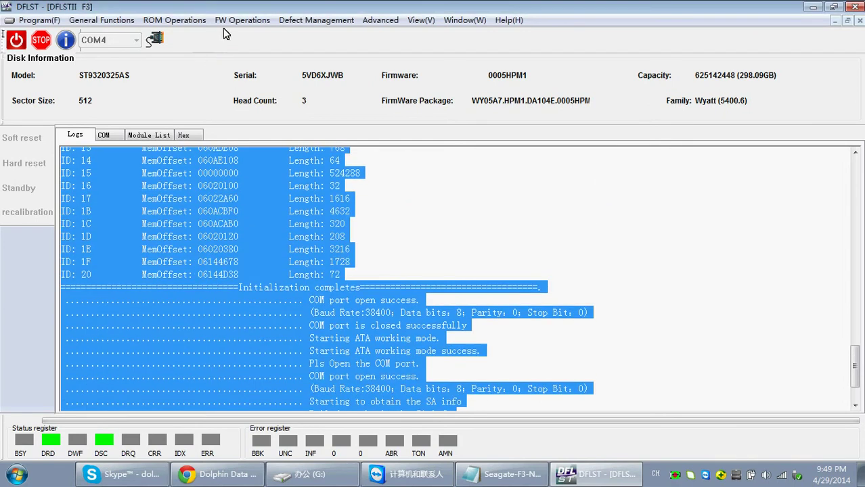
# Step: Examine the available firmware operations and the defect management functions, including the translator operations
pyautogui.click(242, 19)
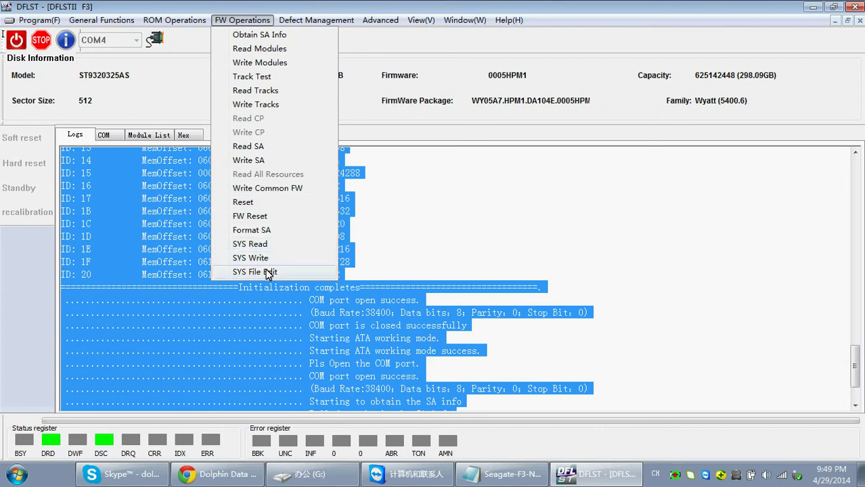
pyautogui.click(381, 210)
pyautogui.click(315, 20)
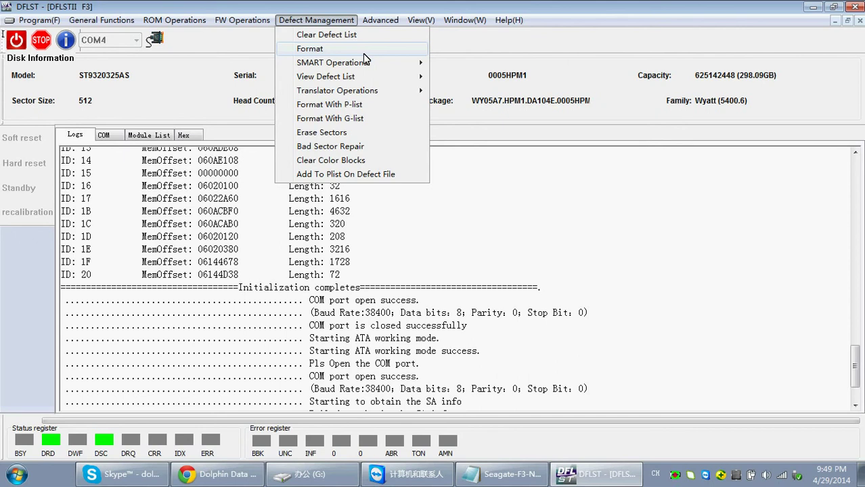
pyautogui.moveTo(362, 65)
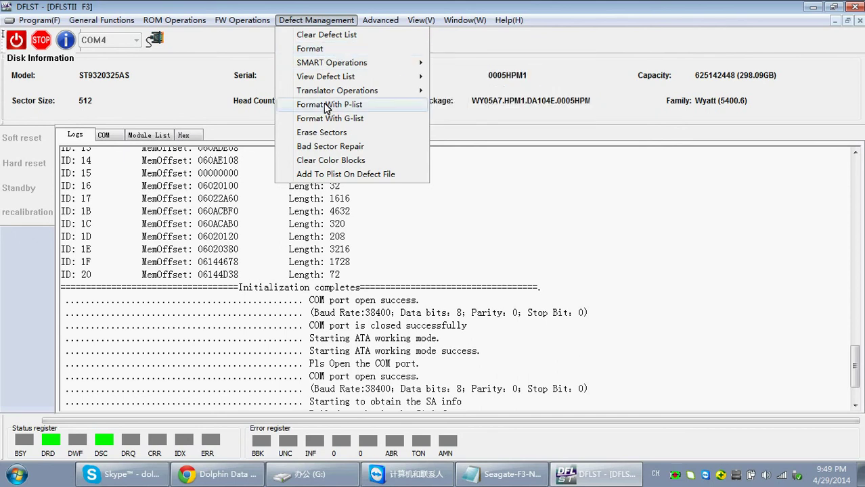
pyautogui.moveTo(369, 93)
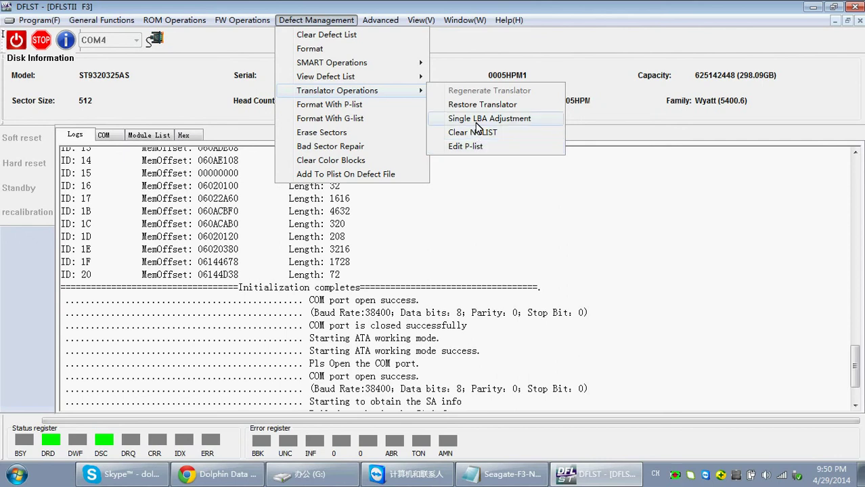
# Step: Open Edit RAP from the advanced functions, dismiss its work directory dialog without changes, and look at the view options
pyautogui.moveTo(382, 20)
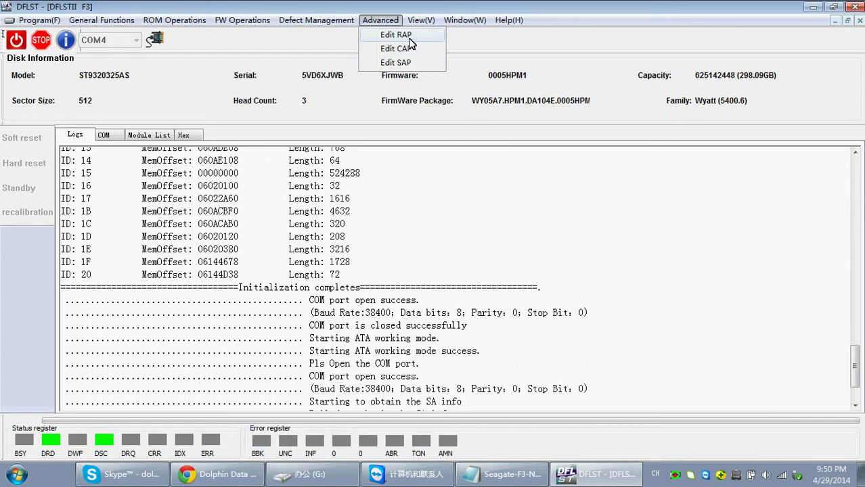
pyautogui.click(413, 36)
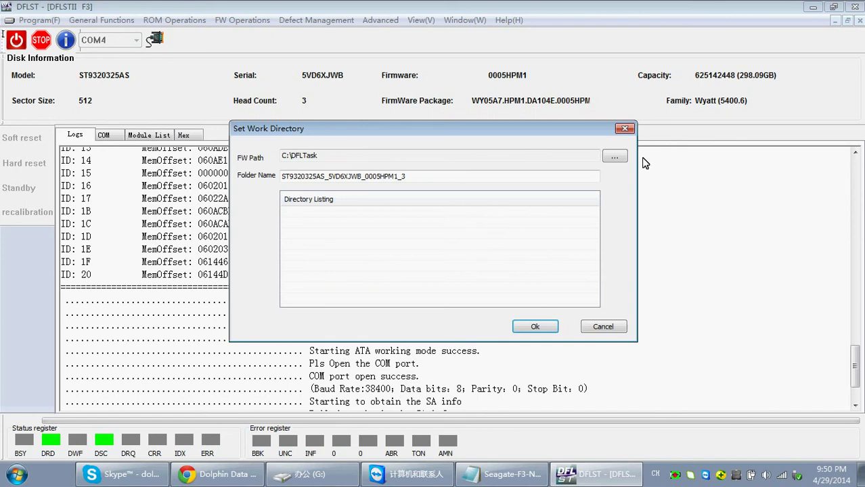
pyautogui.click(627, 129)
pyautogui.click(421, 22)
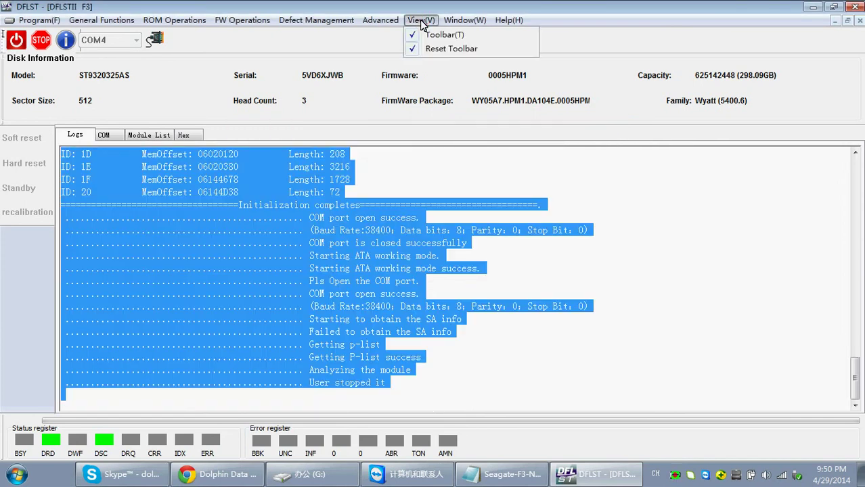
# Step: Review the advanced, defect management and firmware operations once more, and deselect the text in the log
pyautogui.moveTo(458, 22)
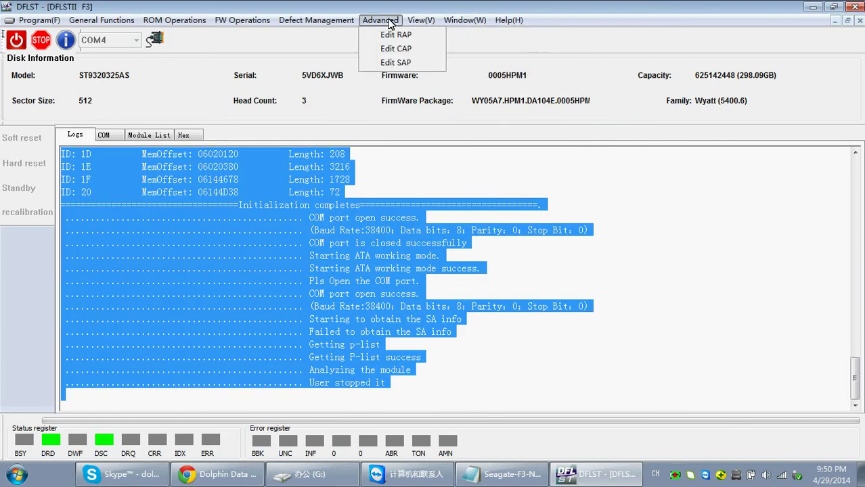
pyautogui.moveTo(334, 23)
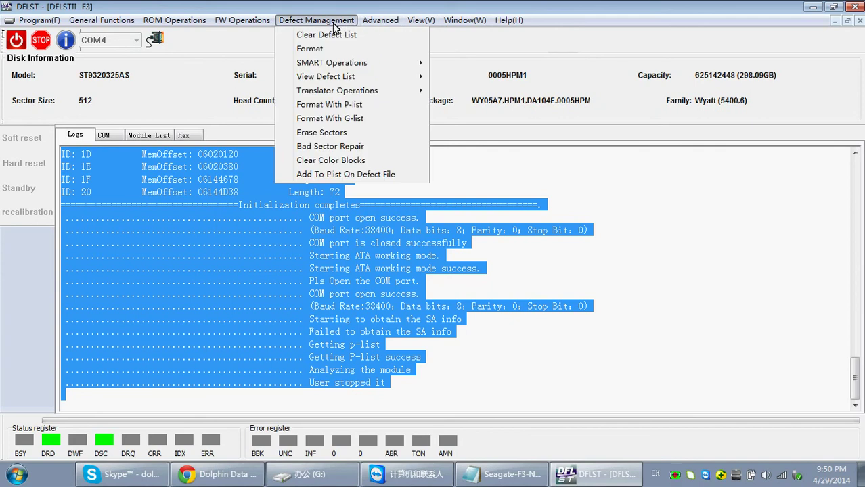
pyautogui.moveTo(327, 80)
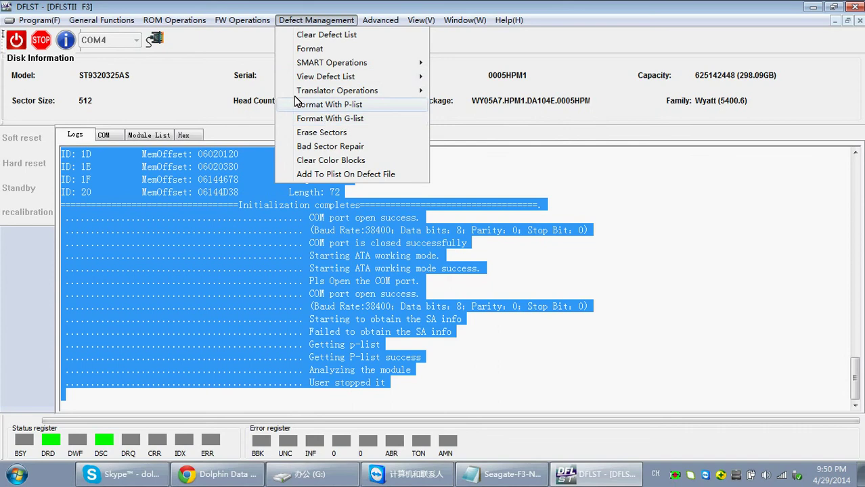
pyautogui.click(253, 42)
pyautogui.click(250, 20)
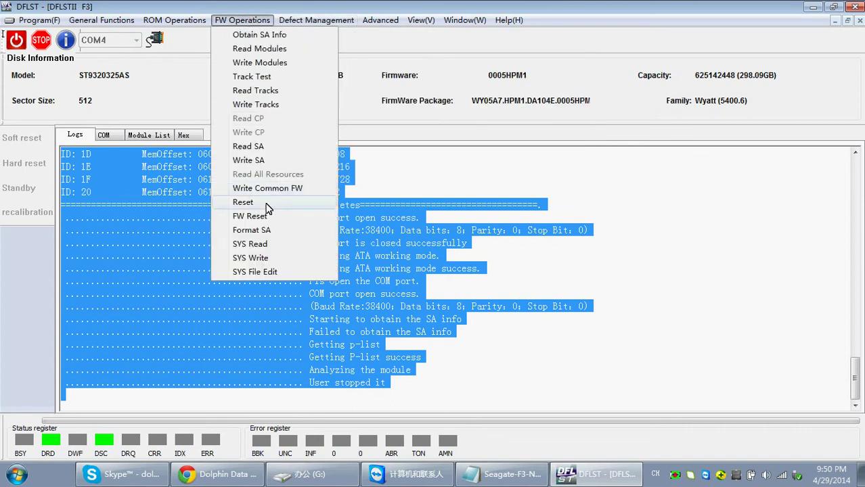
pyautogui.click(191, 90)
pyautogui.click(447, 236)
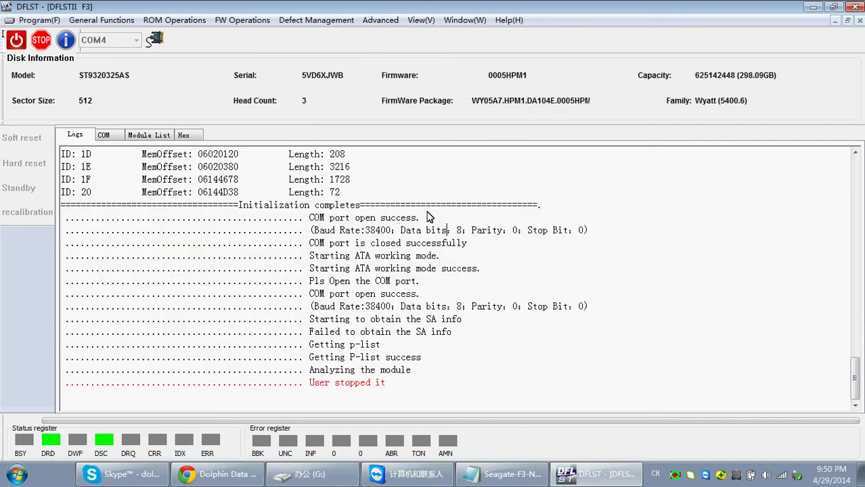
# Step: Examine the drive and firmware package information at the beginning of the log
pyautogui.scroll(15, 411, 197)
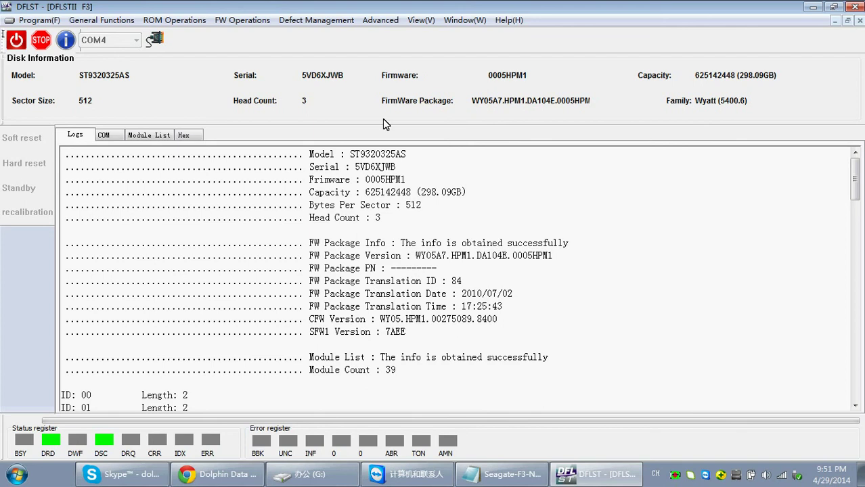
pyautogui.scroll(-3, 458, 342)
pyautogui.scroll(3, 456, 332)
# Step: Switch to Seagate-F3-New.txt in Notepad and read through the whole list of Seagate F3 repair functions
pyautogui.click(509, 475)
pyautogui.scroll(-8, 283, 250)
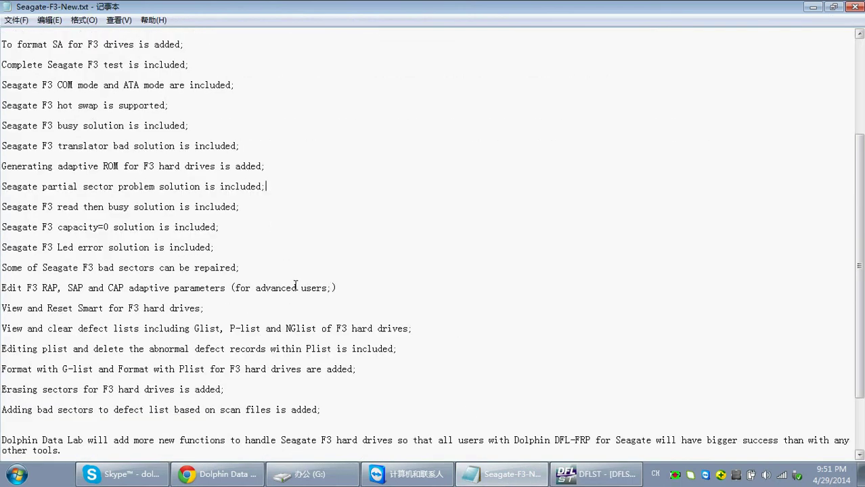
pyautogui.scroll(8, 298, 284)
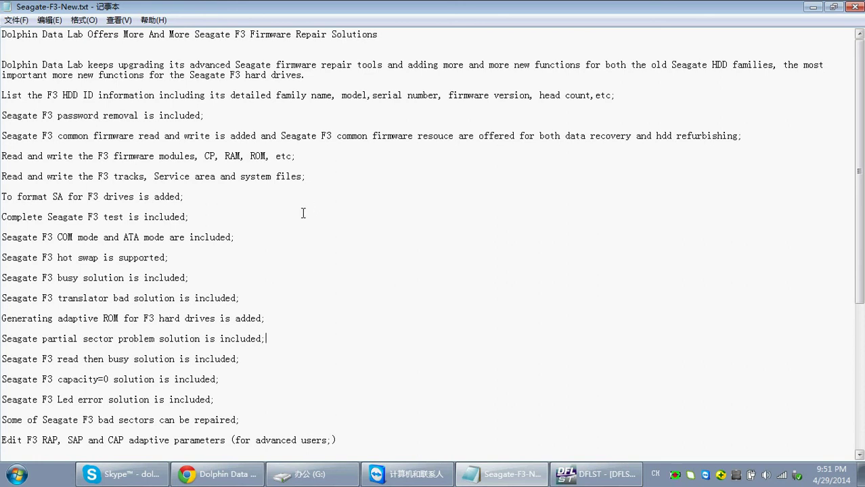
pyautogui.scroll(-1, 295, 222)
pyautogui.scroll(-3, 295, 257)
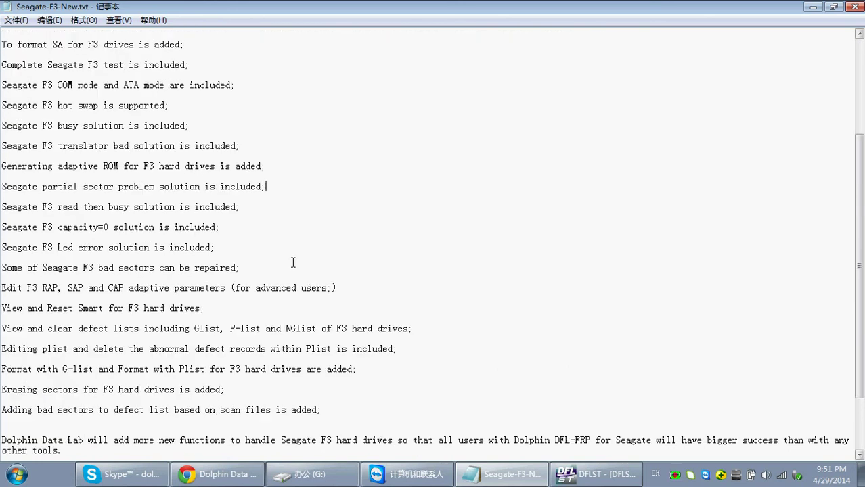
pyautogui.scroll(4, 295, 257)
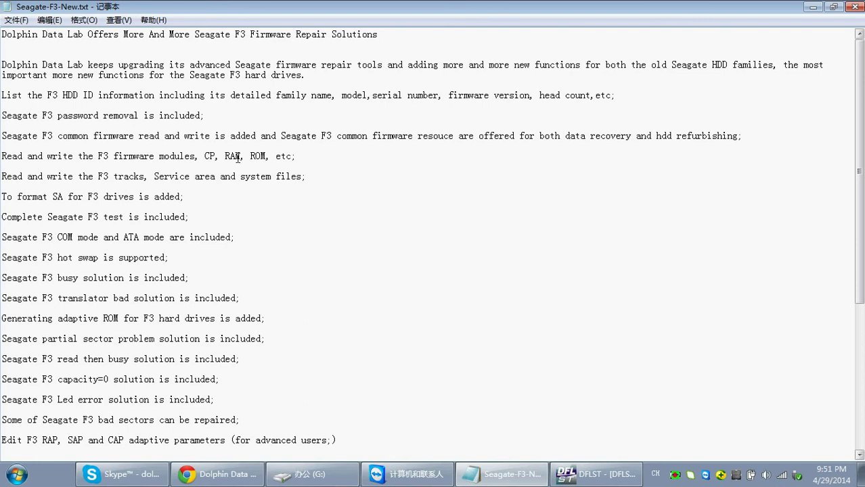
pyautogui.scroll(-2, 149, 152)
pyautogui.scroll(-2, 169, 203)
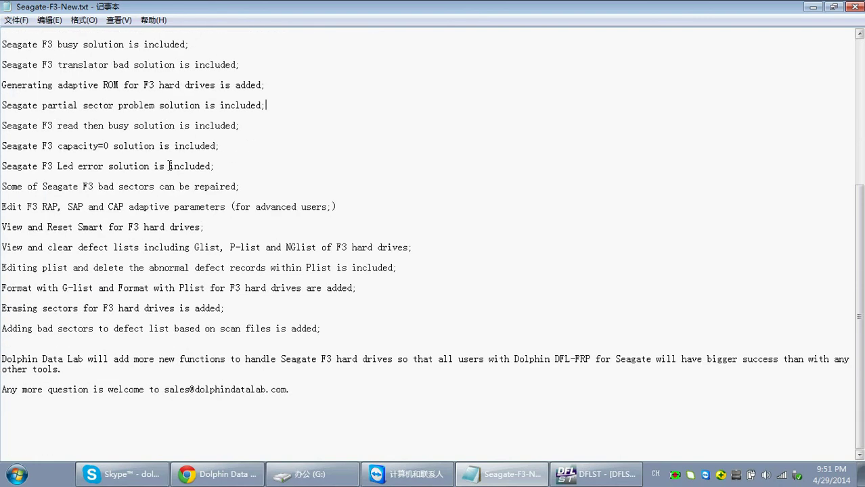
pyautogui.scroll(2, 292, 217)
pyautogui.scroll(3, 291, 218)
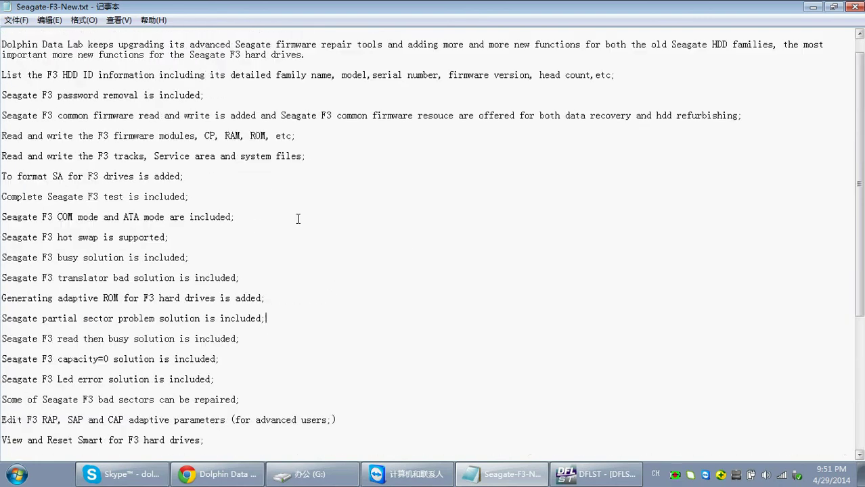